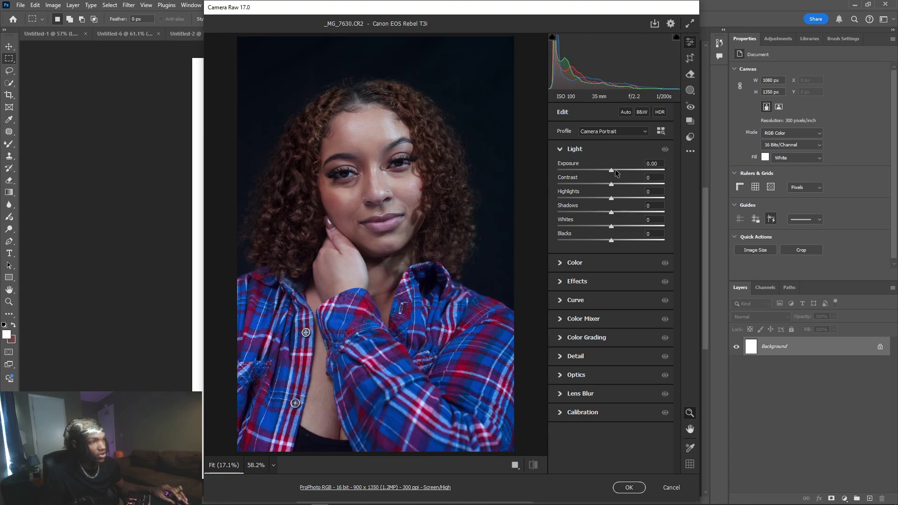
- Set the portrait's Contrast to +20 and Shadows to +50 in the Camera Raw light adjustments
{"action": "left_click_drag", "start_coordinate": [371, 162], "coordinate": [374, 162]}
{"action": "scroll", "coordinate": [374, 162], "scroll_direction": "up", "scroll_amount": 3}
{"action": "scroll", "coordinate": [360, 204], "scroll_direction": "up", "scroll_amount": 3}
{"action": "left_click", "coordinate": [359, 204]}
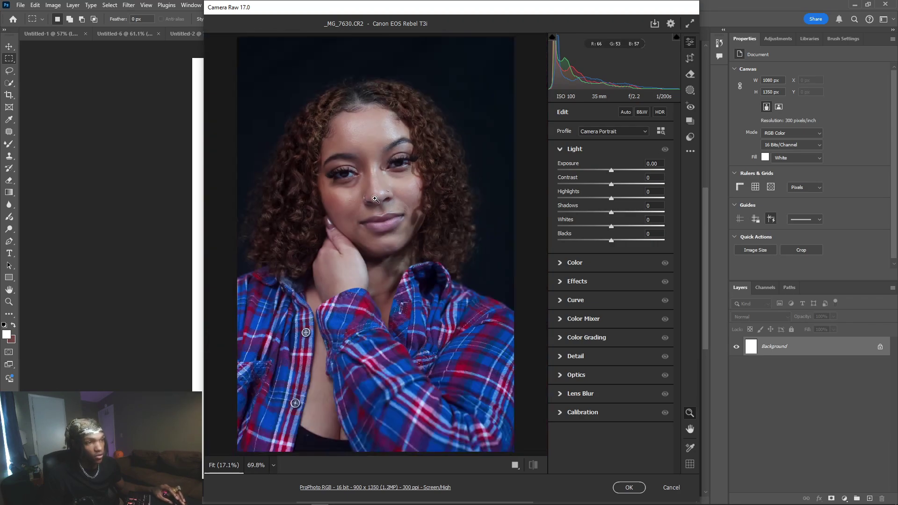
{"action": "left_click_drag", "start_coordinate": [348, 187], "coordinate": [381, 223]}
{"action": "left_click", "coordinate": [386, 222]}
{"action": "scroll", "coordinate": [387, 222], "scroll_direction": "up", "scroll_amount": 1}
{"action": "left_click_drag", "start_coordinate": [611, 184], "coordinate": [617, 185]}
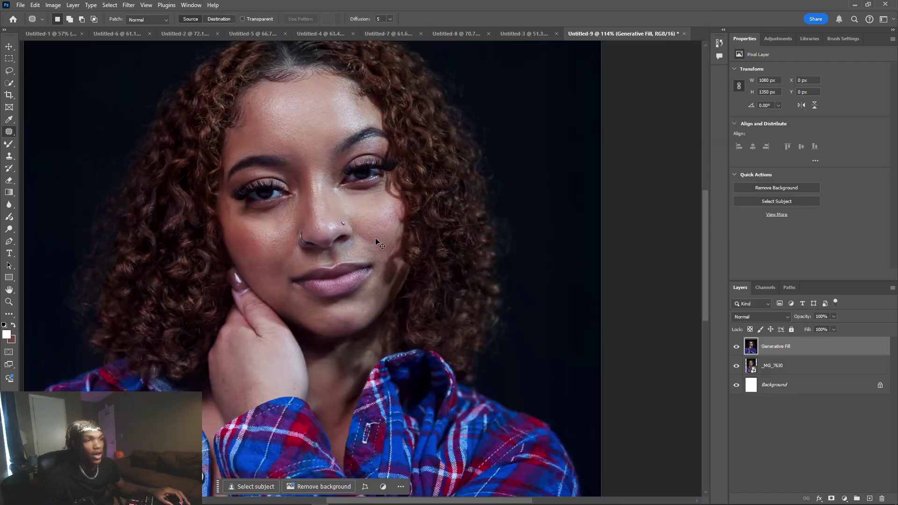
{"action": "scroll", "coordinate": [375, 238], "scroll_direction": "down", "scroll_amount": 2}
{"action": "scroll", "coordinate": [393, 248], "scroll_direction": "left", "scroll_amount": 3}
{"action": "scroll", "coordinate": [406, 257], "scroll_direction": "down", "scroll_amount": 2}
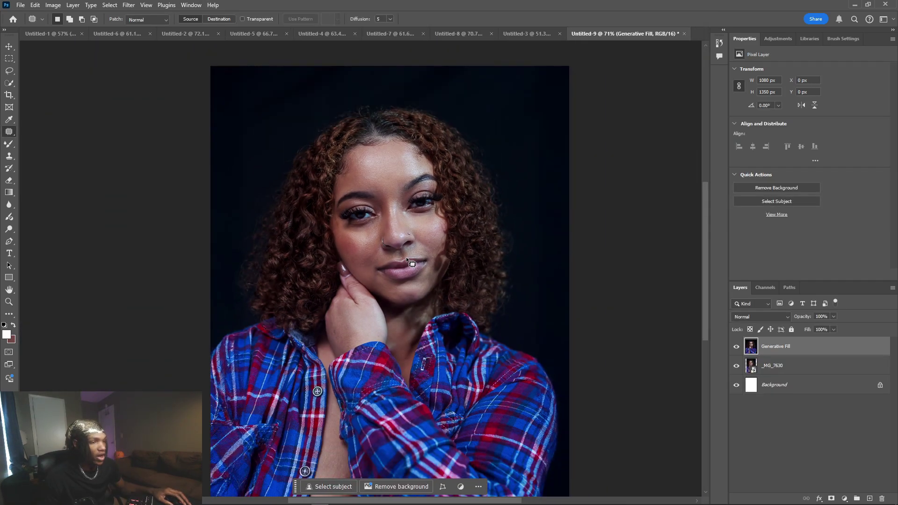
- Duplicate the Generative Fill layer
{"action": "scroll", "coordinate": [406, 257], "scroll_direction": "up", "scroll_amount": 5}
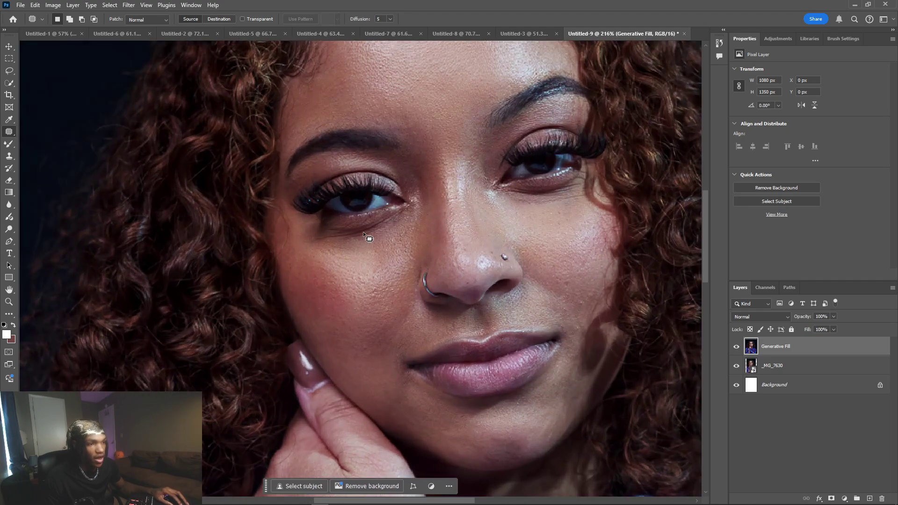
{"action": "scroll", "coordinate": [403, 338], "scroll_direction": "down", "scroll_amount": 1}
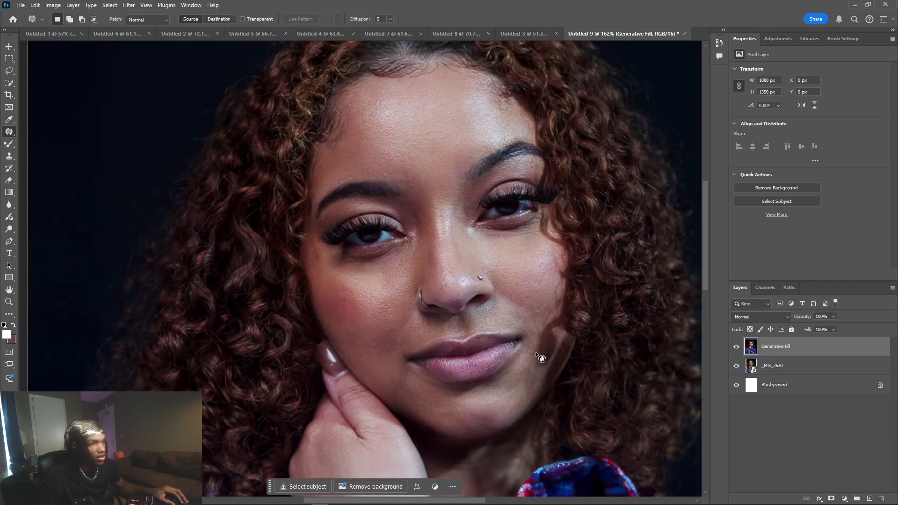
{"action": "scroll", "coordinate": [547, 270], "scroll_direction": "down", "scroll_amount": 2}
{"action": "scroll", "coordinate": [531, 283], "scroll_direction": "up", "scroll_amount": 1}
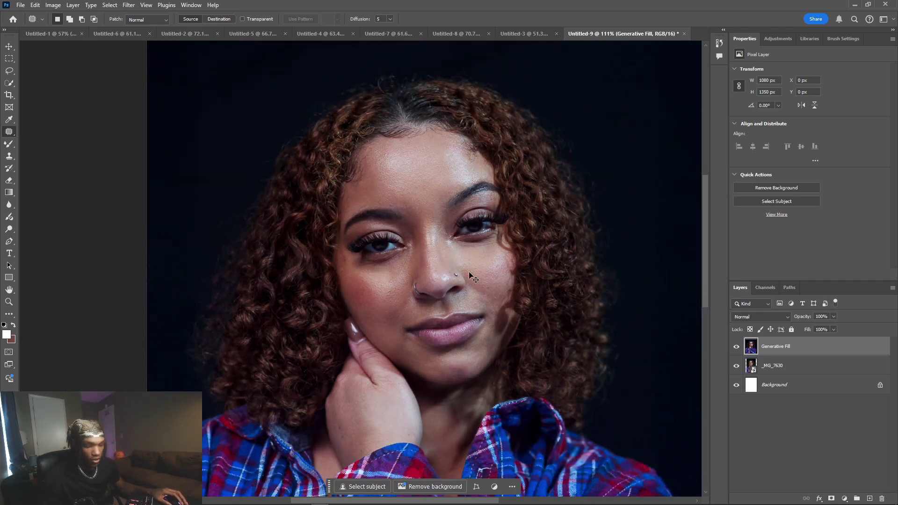
{"action": "key", "text": "ctrl+j"}
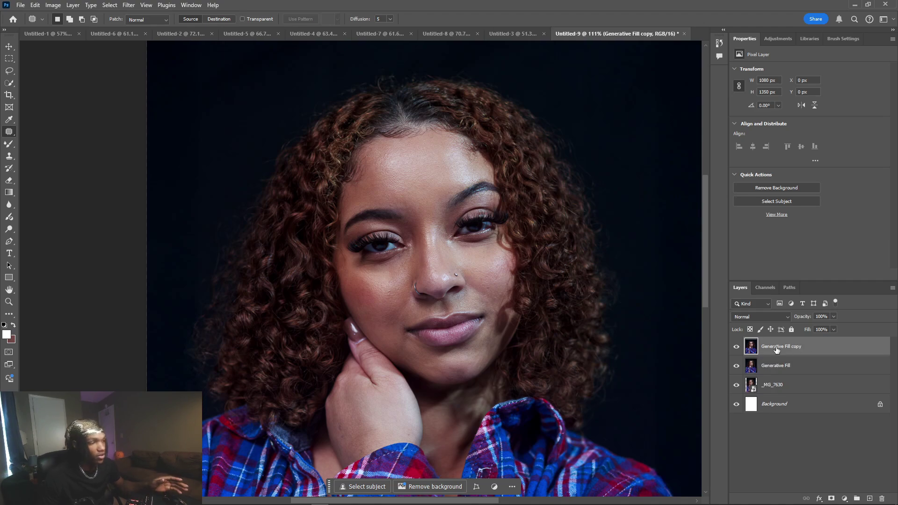
- Rename the original Generative Fill layer beneath the copy as "Low frequency"
{"action": "double_click", "coordinate": [775, 366]}
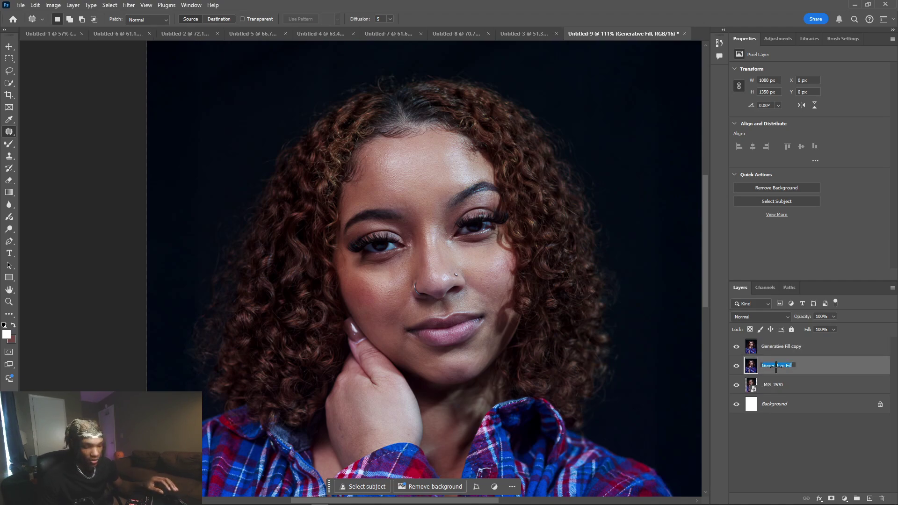
{"action": "type", "text": "S"}
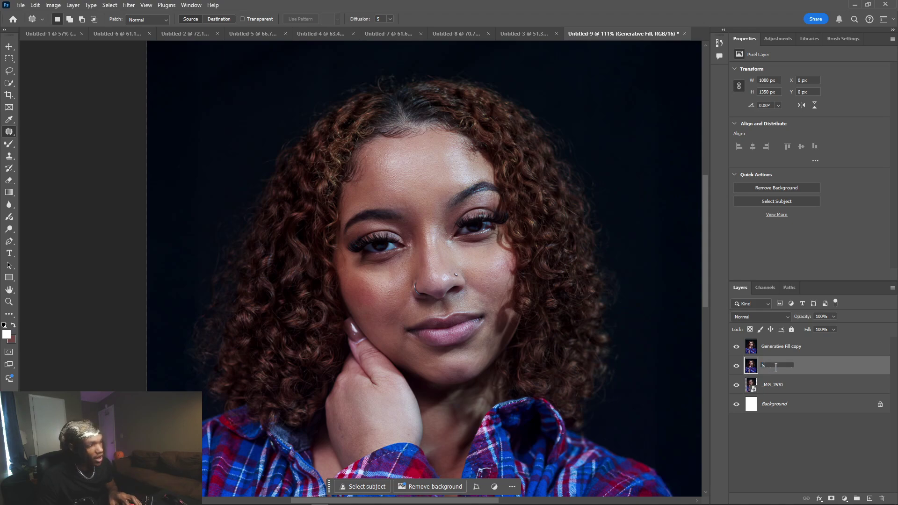
{"action": "type", "text": "re1"}
{"action": "left_click_drag", "start_coordinate": [773, 367], "coordinate": [752, 364]}
{"action": "type", "text": "Low fre"}
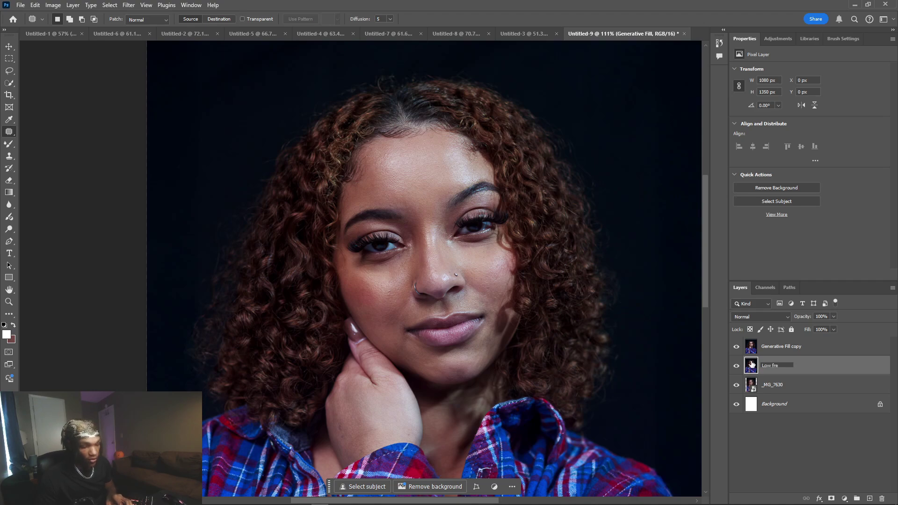
{"action": "type", "text": "quency"}
- Rename the duplicated Generative Fill layer as "Details"
{"action": "double_click", "coordinate": [789, 347]}
{"action": "type", "text": "Detail"}
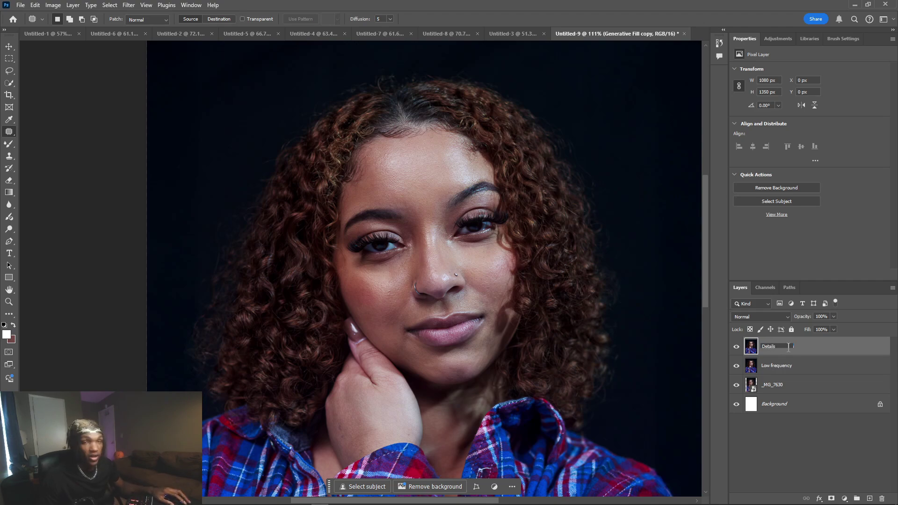
{"action": "type", "text": "s"}
- Add a new empty layer directly above Low frequency and name it "Shadows"
{"action": "left_click", "coordinate": [829, 366]}
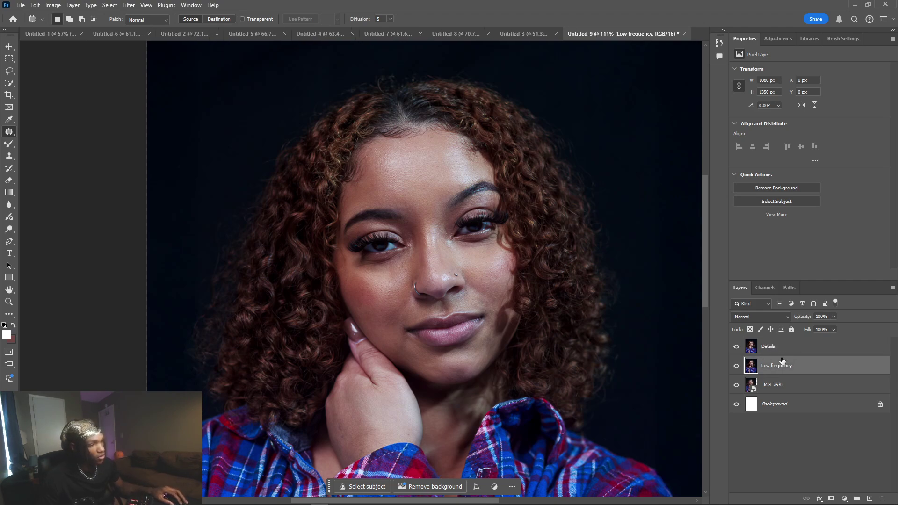
{"action": "left_click", "coordinate": [870, 499]}
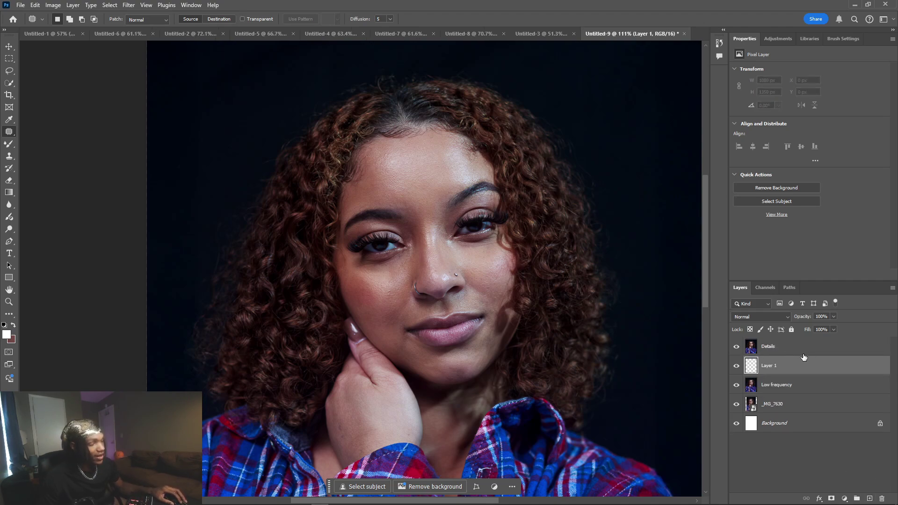
{"action": "double_click", "coordinate": [773, 365]}
{"action": "type", "text": "Sh"}
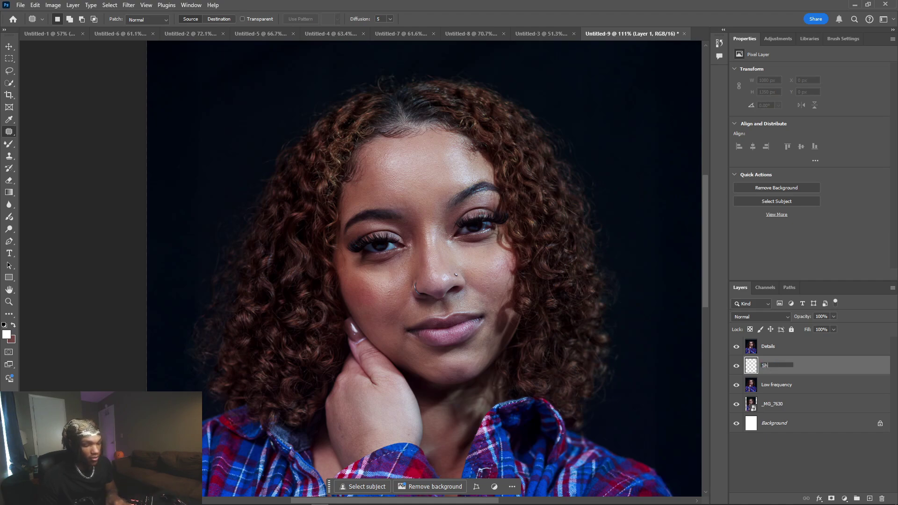
{"action": "type", "text": "adows"}
{"action": "key", "text": "Return"}
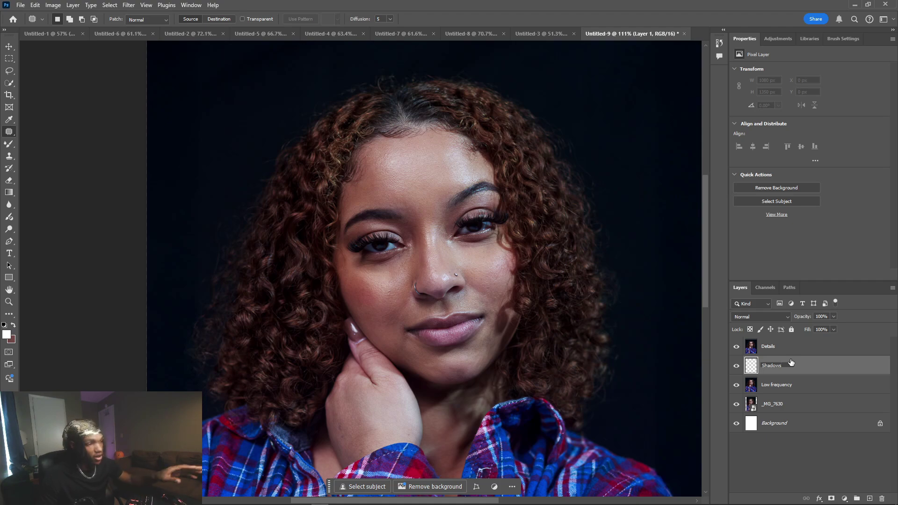
- Clip the Shadows layer to the Low frequency layer beneath it
{"action": "left_click", "coordinate": [809, 352]}
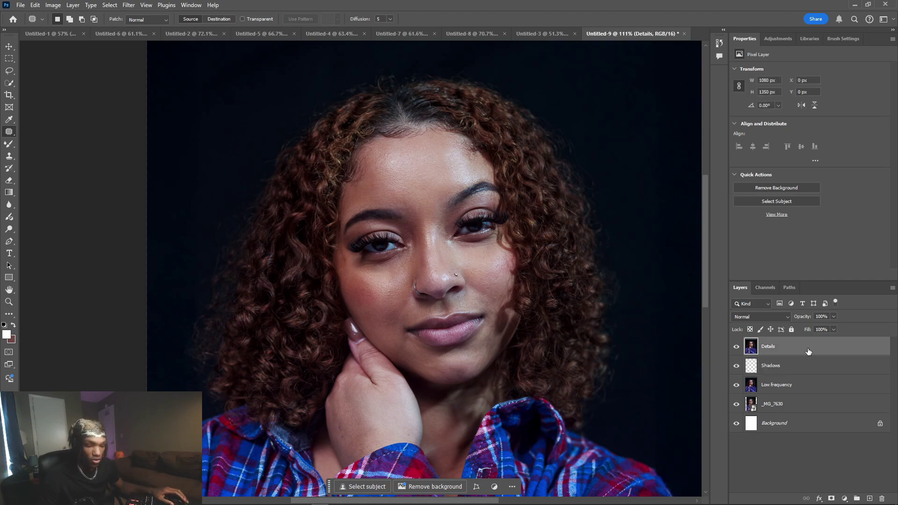
{"action": "left_click", "coordinate": [806, 356], "text": "shift"}
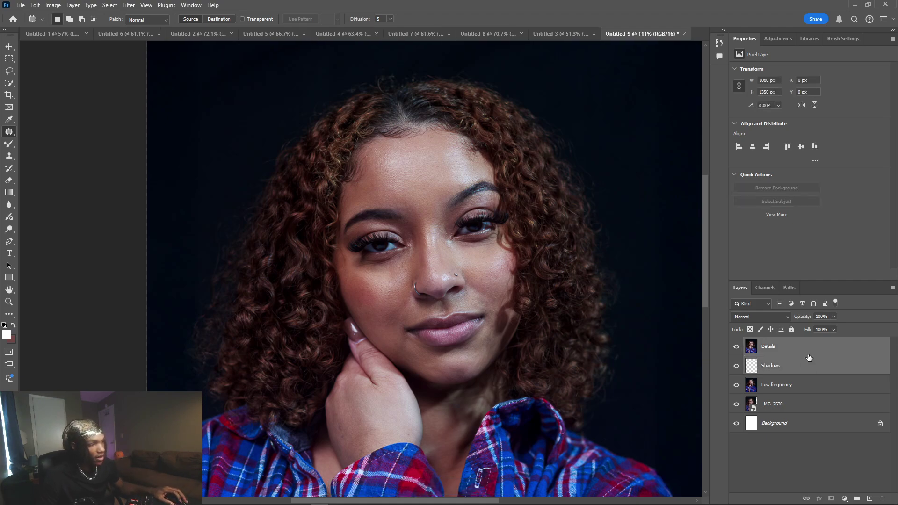
{"action": "left_click", "coordinate": [823, 351]}
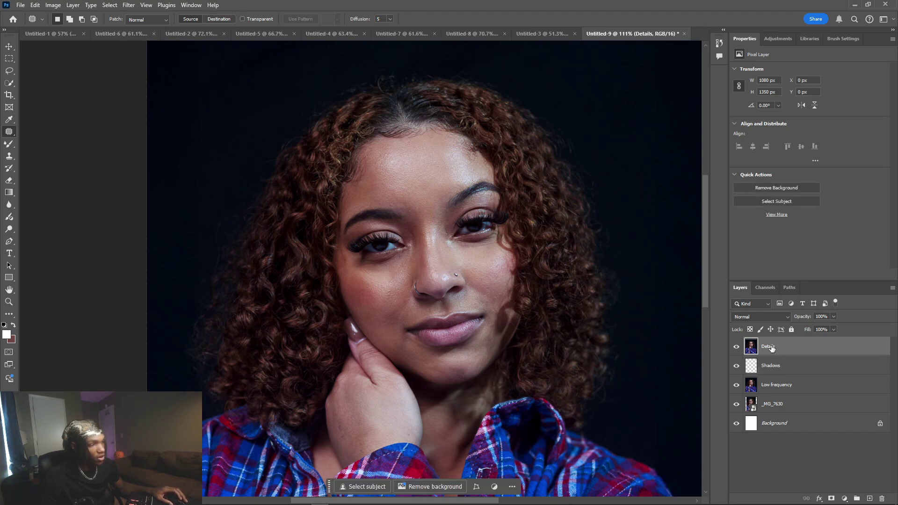
{"action": "left_click", "coordinate": [808, 367], "text": "shift"}
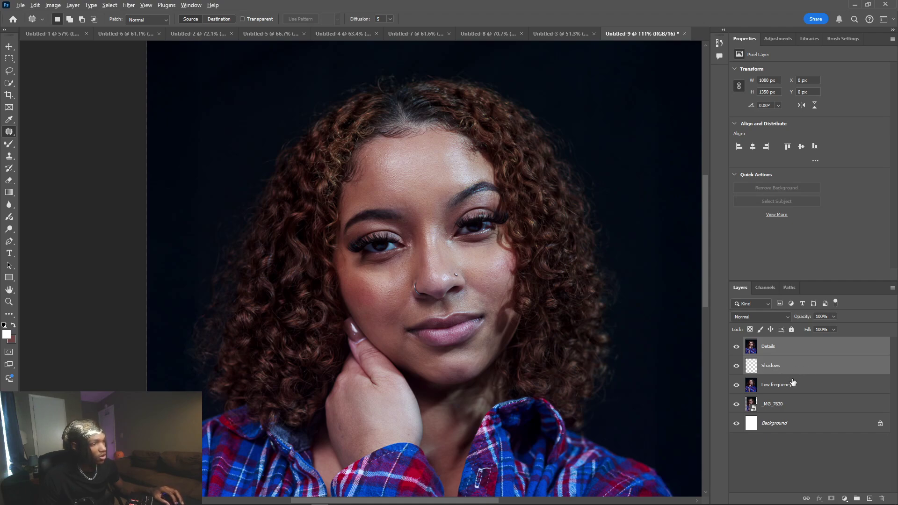
{"action": "left_click", "coordinate": [817, 376], "text": "alt"}
{"action": "left_click", "coordinate": [829, 370]}
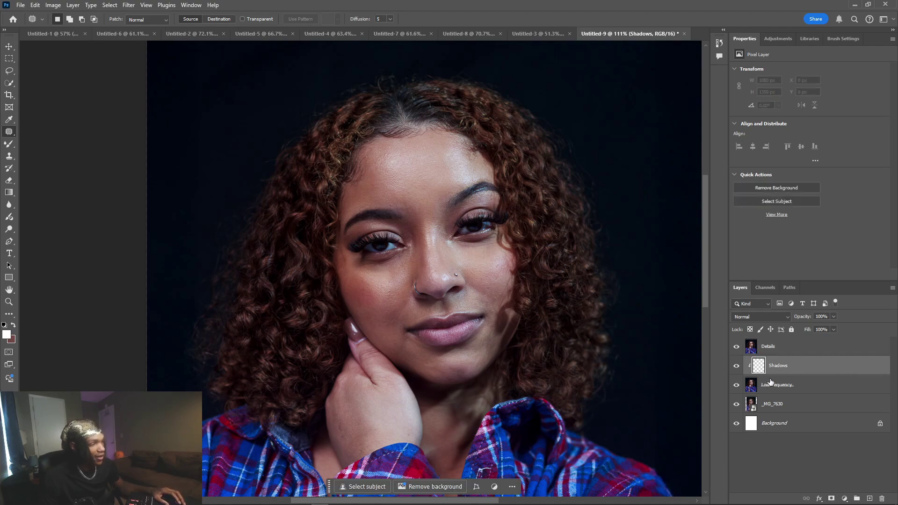
- Apply a High Pass filter with a radius of 1.0 pixels to the Details layer
{"action": "left_click", "coordinate": [768, 347]}
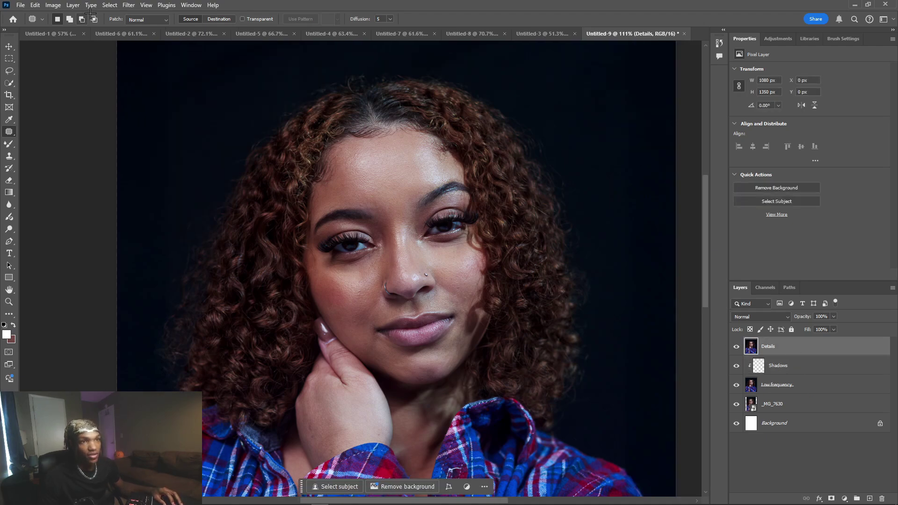
{"action": "left_click", "coordinate": [134, 6]}
{"action": "mouse_move", "coordinate": [173, 229]}
{"action": "left_click", "coordinate": [263, 240]}
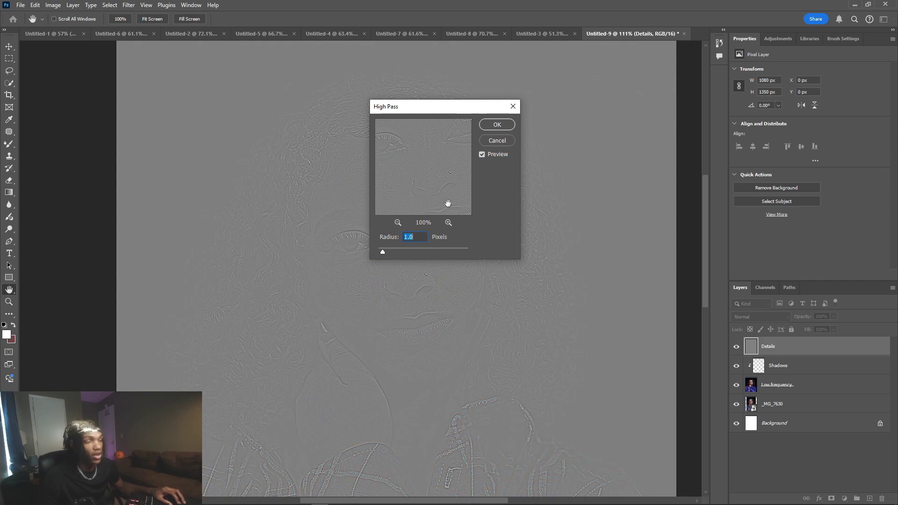
{"action": "left_click_drag", "start_coordinate": [421, 161], "coordinate": [435, 163]}
{"action": "key", "text": "alt"}
{"action": "left_click", "coordinate": [423, 169], "text": "alt"}
{"action": "left_click", "coordinate": [422, 169], "text": "alt"}
{"action": "left_click", "coordinate": [421, 169], "text": "alt"}
{"action": "left_click", "coordinate": [421, 170], "text": "alt"}
{"action": "left_click", "coordinate": [498, 125]}
{"action": "key", "text": "j"}
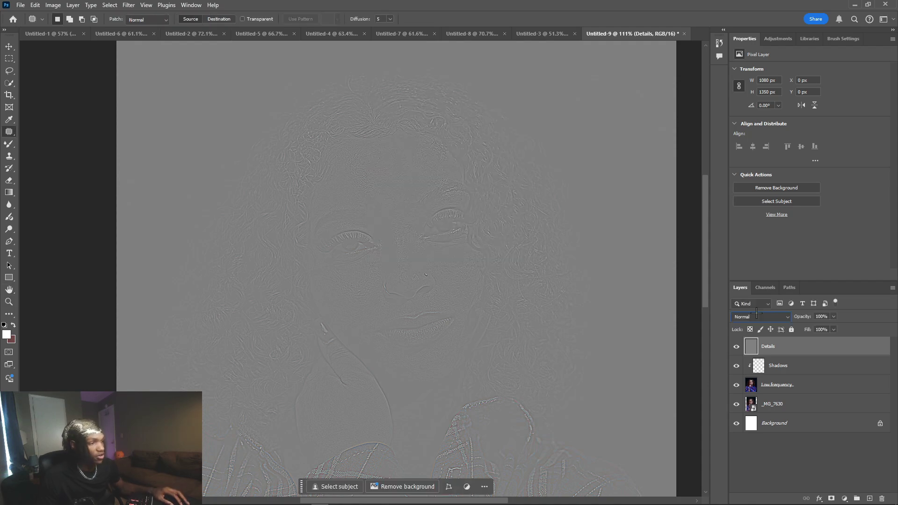
- Set the Details layer's blend mode to Pin Light
{"action": "left_click", "coordinate": [756, 314]}
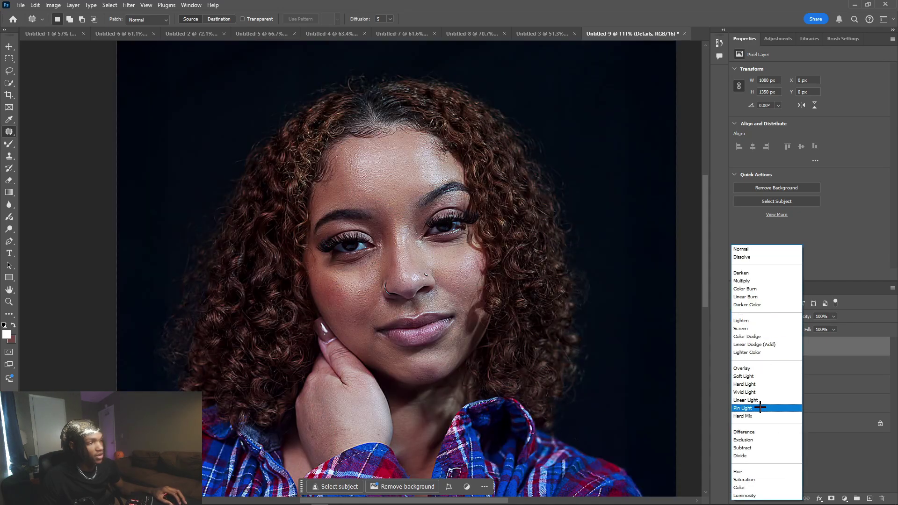
{"action": "left_click", "coordinate": [763, 405]}
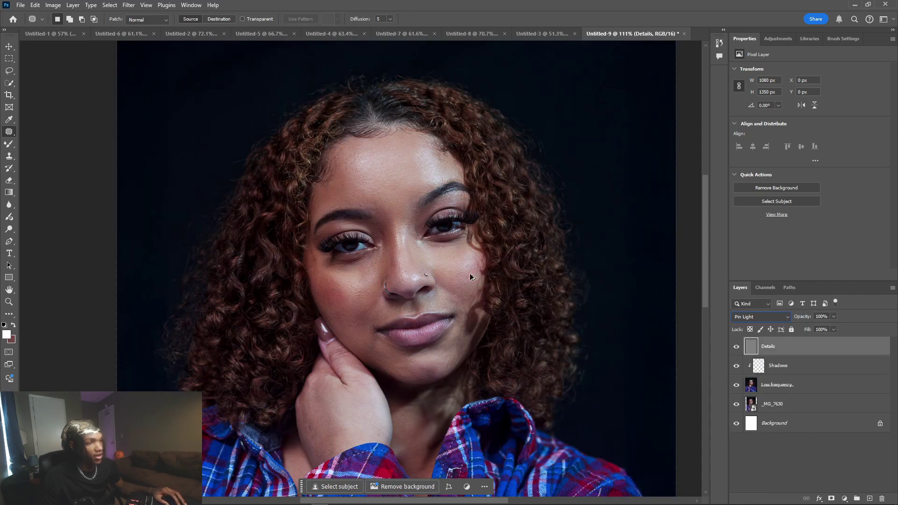
{"action": "scroll", "coordinate": [473, 274], "scroll_direction": "down", "scroll_amount": 3}
{"action": "scroll", "coordinate": [433, 274], "scroll_direction": "up", "scroll_amount": 3}
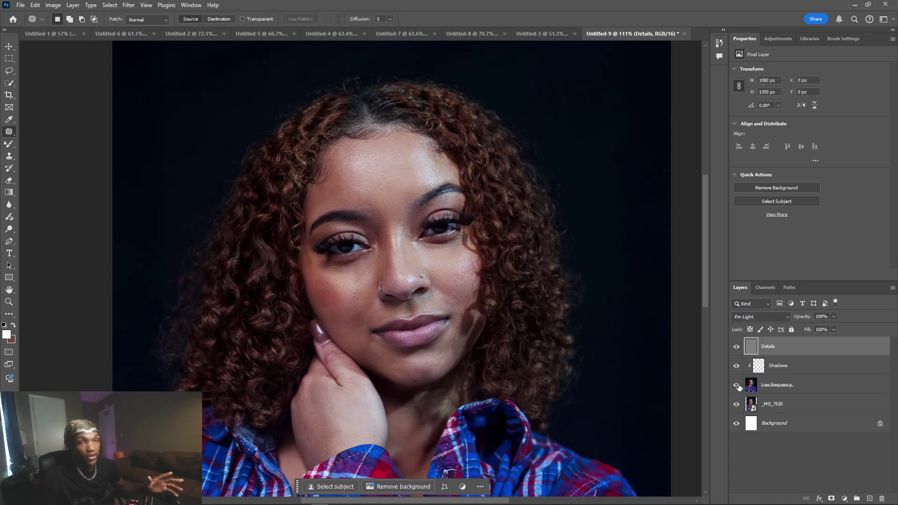
- Select the Shadows layer and set up the Brush tool with the 30 px soft round tip at 0% hardness
{"action": "left_click", "coordinate": [855, 365]}
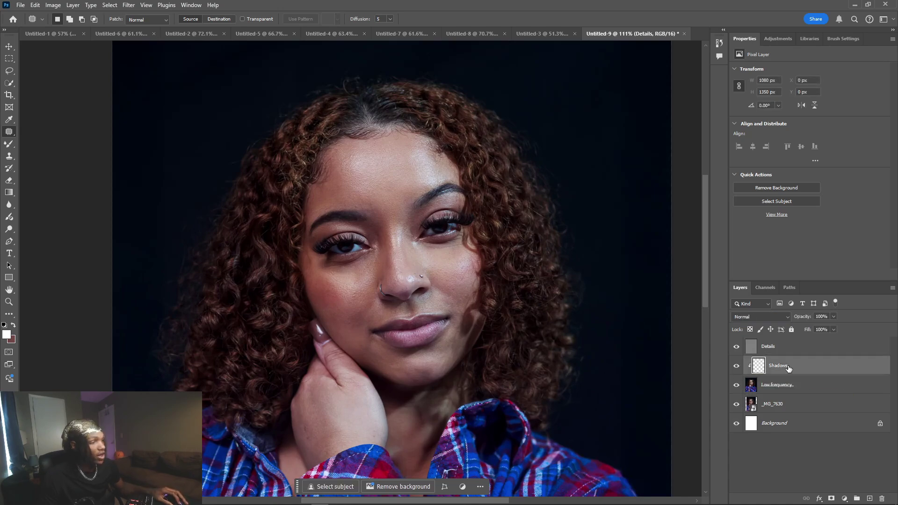
{"action": "left_click", "coordinate": [9, 144]}
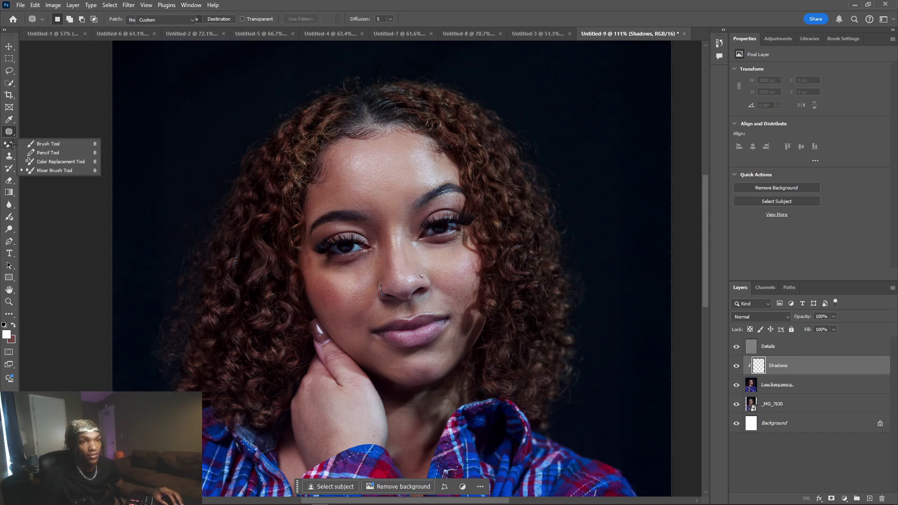
{"action": "left_click", "coordinate": [47, 144]}
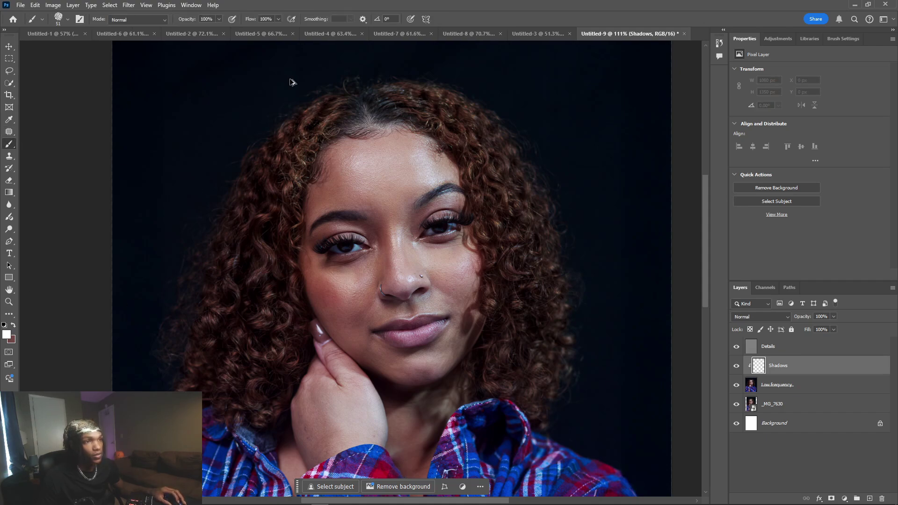
{"action": "left_click", "coordinate": [838, 39]}
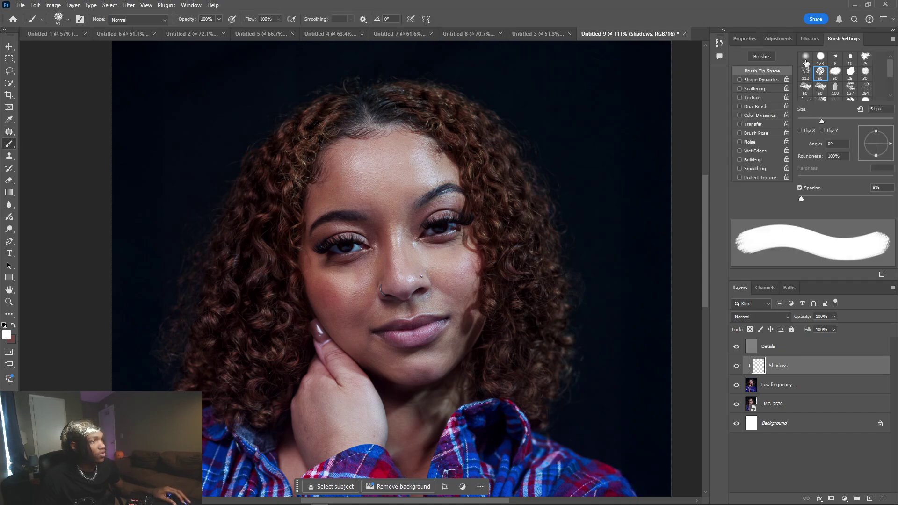
{"action": "left_click", "coordinate": [806, 58]}
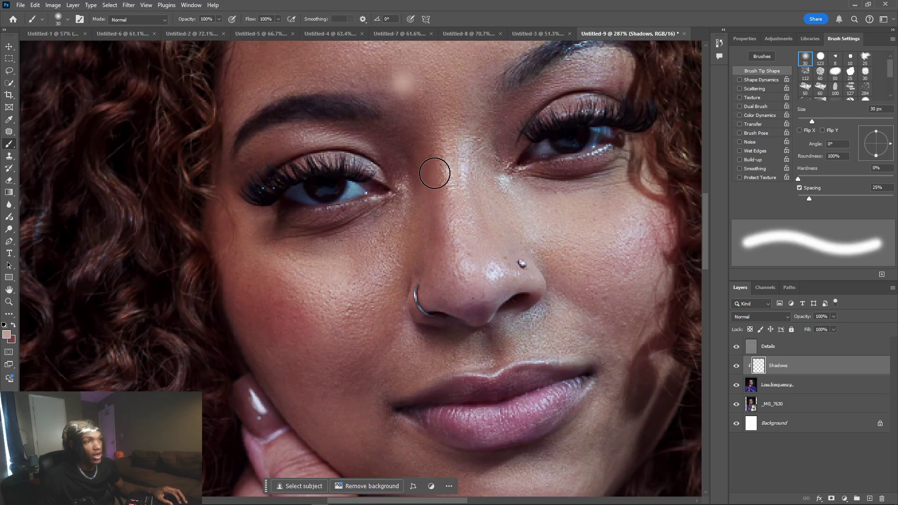
- Try a brush stroke beside the nose bridge, undo it, and set the brush flow to 5%
{"action": "mouse_move", "coordinate": [414, 140]}
{"action": "left_mouse_down"}
{"action": "mouse_move", "coordinate": [411, 191]}
{"action": "mouse_move", "coordinate": [399, 125]}
{"action": "mouse_move", "coordinate": [410, 189]}
{"action": "mouse_move", "coordinate": [400, 218]}
{"action": "mouse_move", "coordinate": [407, 103]}
{"action": "left_mouse_up"}
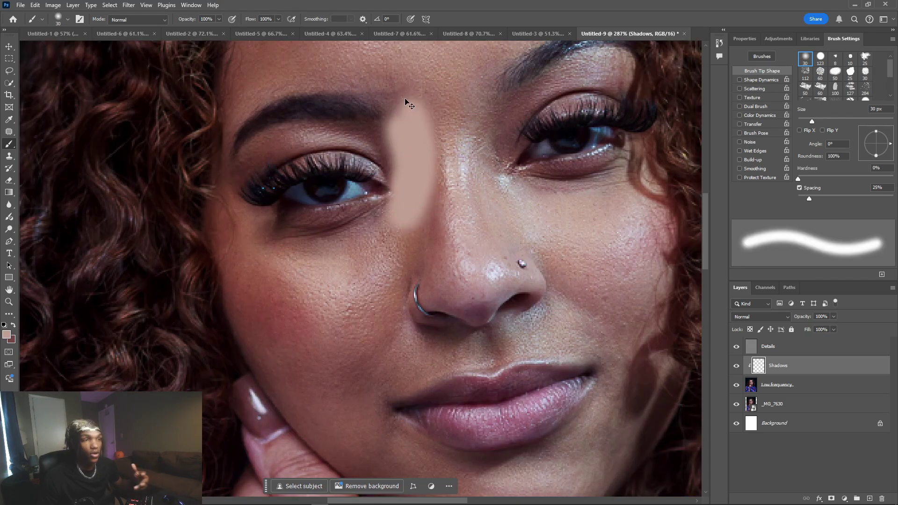
{"action": "key", "text": "ctrl+z"}
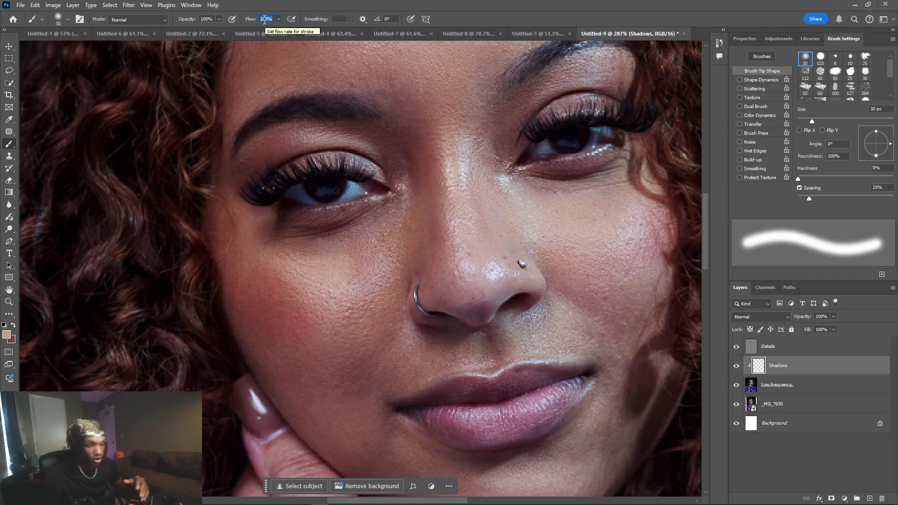
{"action": "type", "text": "5"}
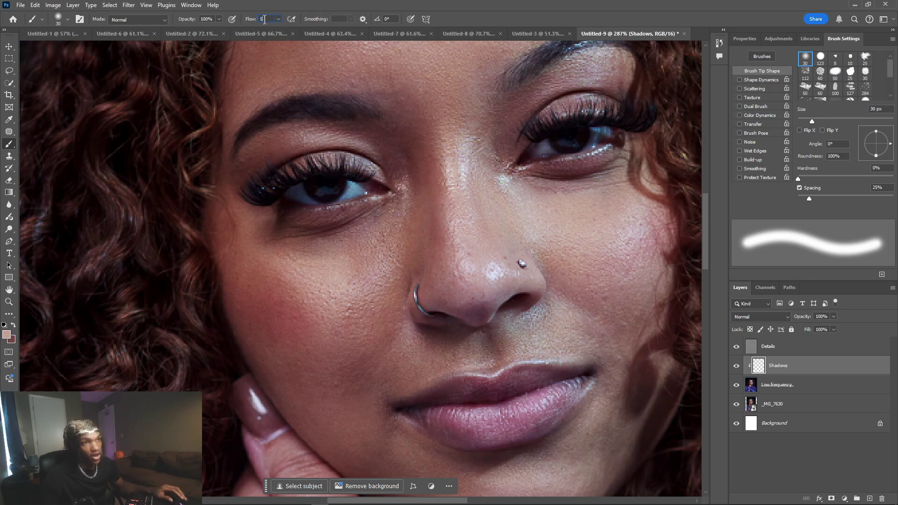
{"action": "key", "text": "Return"}
- Paint soft skin-toned strokes over the shadows along the side of the nose bridge and under the eye
{"action": "mouse_move", "coordinate": [394, 121]}
{"action": "left_mouse_down"}
{"action": "mouse_move", "coordinate": [425, 251]}
{"action": "mouse_move", "coordinate": [414, 173]}
{"action": "mouse_move", "coordinate": [435, 252]}
{"action": "left_mouse_up"}
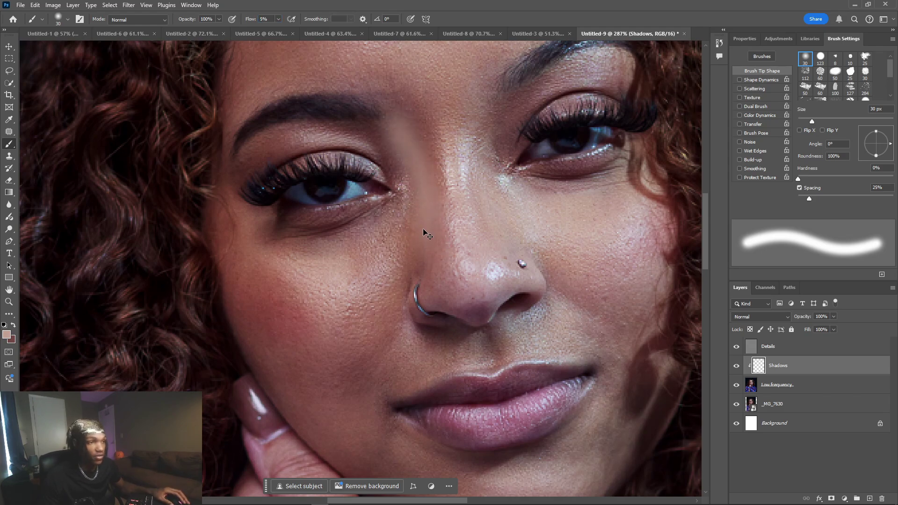
{"action": "left_click", "coordinate": [331, 247], "text": "alt"}
{"action": "left_click_drag", "start_coordinate": [331, 247], "coordinate": [327, 246]}
{"action": "left_click", "coordinate": [328, 244], "text": "alt"}
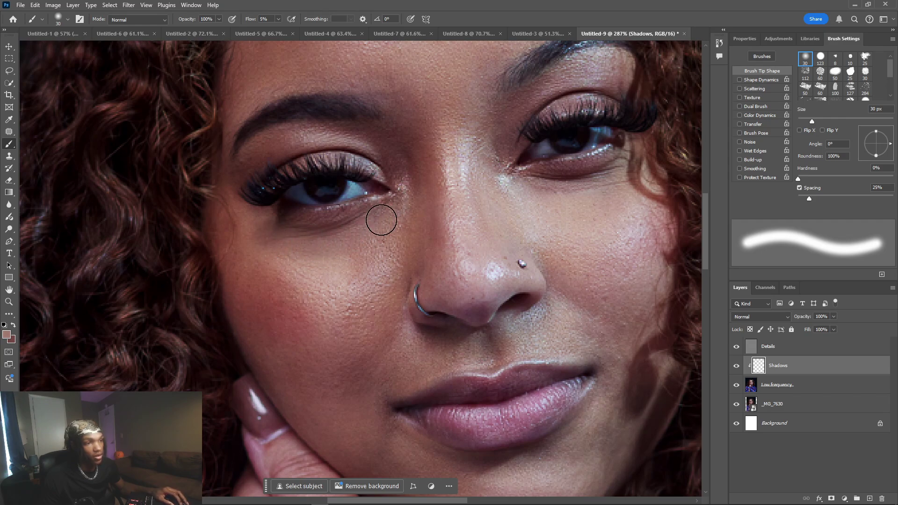
- Compare the skin around the nose and under the eye with the Shadows layer hidden and shown
{"action": "left_click", "coordinate": [737, 366]}
{"action": "scroll", "coordinate": [341, 227], "scroll_direction": "down", "scroll_amount": 5}
{"action": "scroll", "coordinate": [341, 227], "scroll_direction": "up", "scroll_amount": 8}
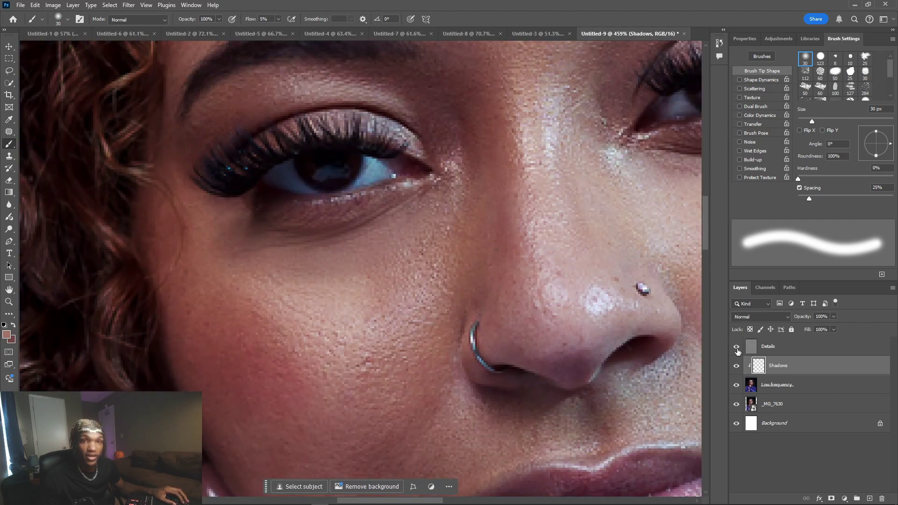
{"action": "scroll", "coordinate": [436, 256], "scroll_direction": "down", "scroll_amount": 3}
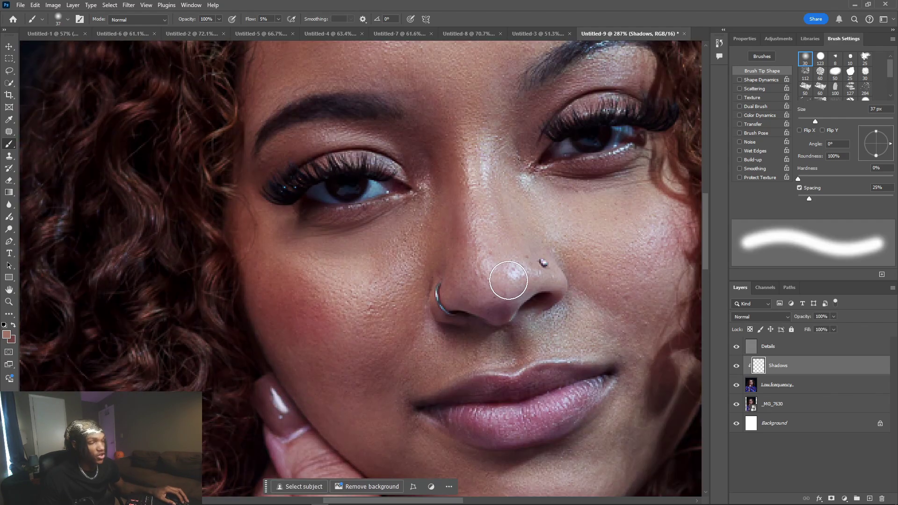
- Sample nearby skin tones and paint over the shadows beneath the eye and beside the nose with a 37 px brush
{"action": "left_click", "coordinate": [359, 271], "text": "alt"}
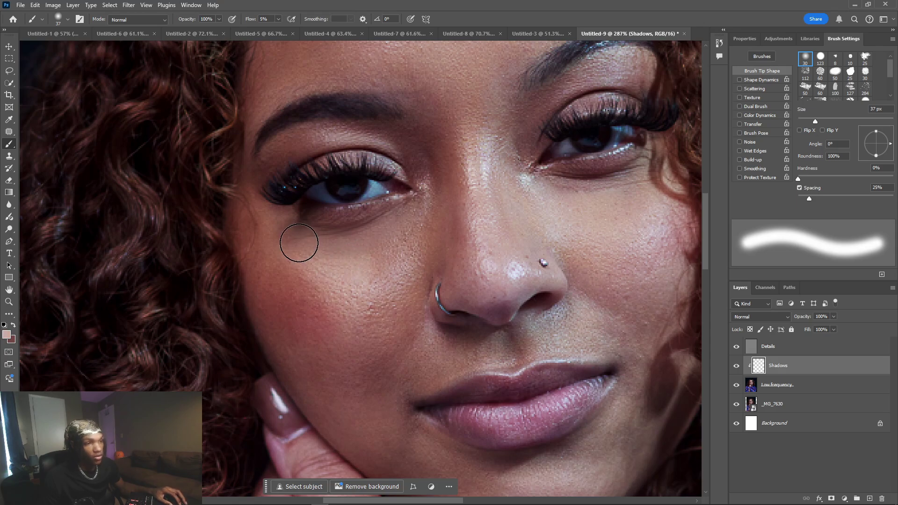
{"action": "left_click", "coordinate": [270, 222], "text": "alt"}
{"action": "mouse_move", "coordinate": [277, 225]}
{"action": "left_mouse_down"}
{"action": "mouse_move", "coordinate": [285, 243]}
{"action": "mouse_move", "coordinate": [280, 227]}
{"action": "left_mouse_up"}
{"action": "left_click", "coordinate": [389, 265], "text": "alt"}
{"action": "left_click", "coordinate": [414, 234], "text": "alt"}
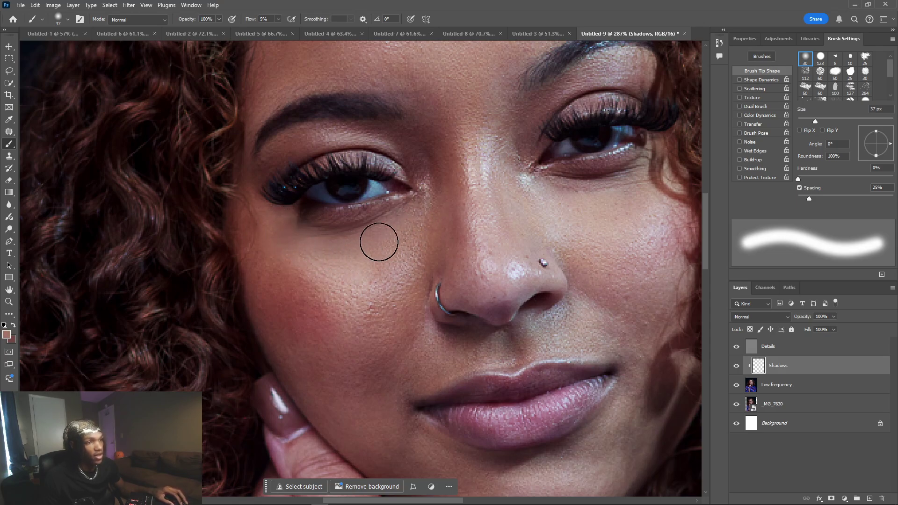
{"action": "scroll", "coordinate": [400, 226], "scroll_direction": "down", "scroll_amount": 3, "text": "alt"}
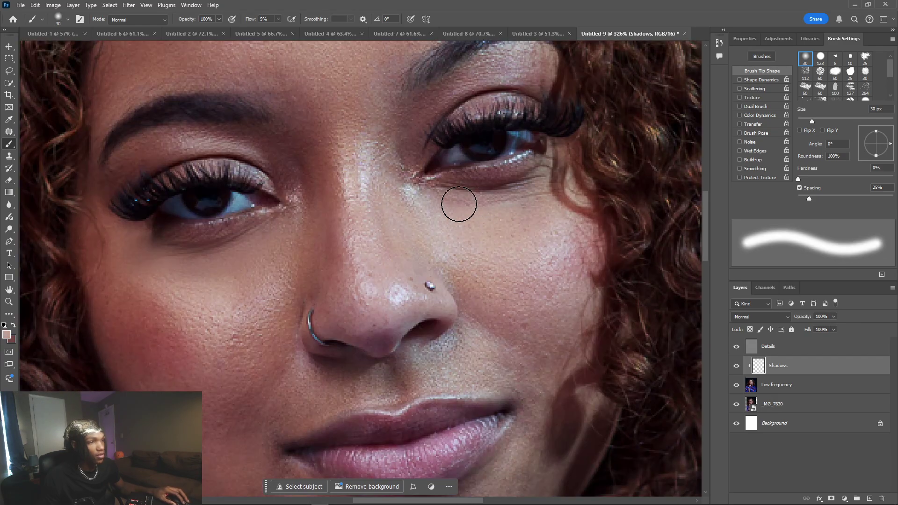
- Paint soft skin-toned strokes over the uneven shading on the chin and jaw below the lips with a 20 px brush
{"action": "mouse_move", "coordinate": [459, 205]}
{"action": "left_mouse_down"}
{"action": "mouse_move", "coordinate": [531, 179]}
{"action": "mouse_move", "coordinate": [501, 204]}
{"action": "left_mouse_up"}
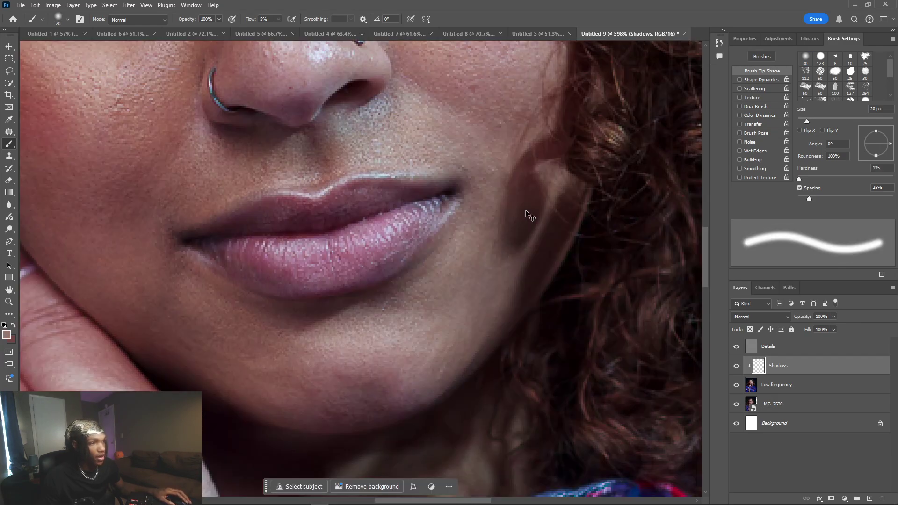
{"action": "scroll", "coordinate": [529, 215], "scroll_direction": "right", "scroll_amount": 2}
{"action": "scroll", "coordinate": [515, 229], "scroll_direction": "up", "scroll_amount": 2}
{"action": "scroll", "coordinate": [514, 229], "scroll_direction": "right", "scroll_amount": 2}
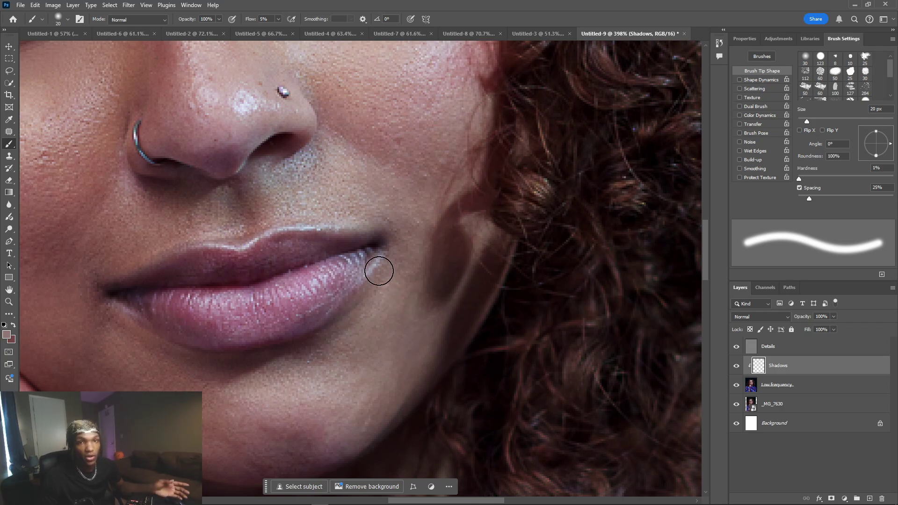
{"action": "scroll", "coordinate": [393, 313], "scroll_direction": "down", "scroll_amount": 2}
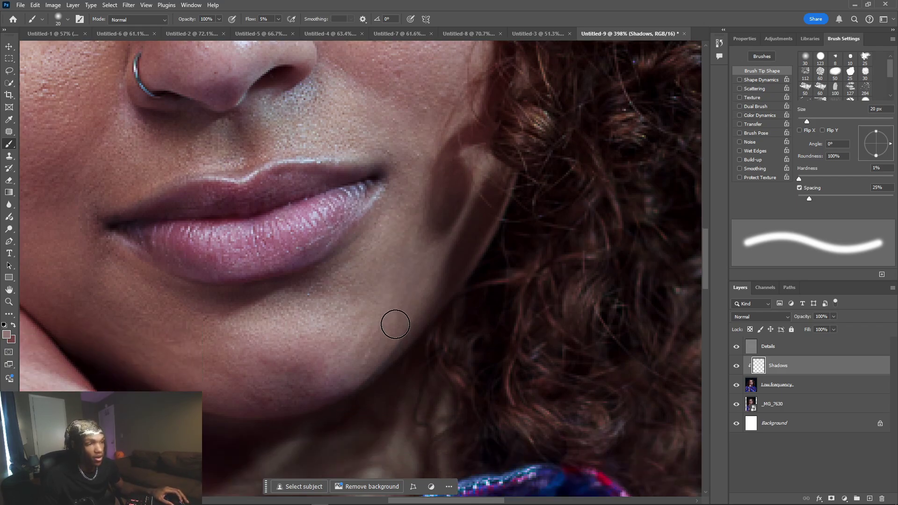
{"action": "mouse_move", "coordinate": [395, 323]}
{"action": "left_mouse_down"}
{"action": "mouse_move", "coordinate": [401, 311]}
{"action": "mouse_move", "coordinate": [405, 322]}
{"action": "mouse_move", "coordinate": [391, 307]}
{"action": "left_mouse_up"}
{"action": "scroll", "coordinate": [373, 351], "scroll_direction": "down", "scroll_amount": 1}
{"action": "left_click_drag", "start_coordinate": [313, 327], "coordinate": [324, 328]}
{"action": "left_click", "coordinate": [295, 331], "text": "alt"}
- Sample darker skin tones and blend the shading along the lower jaw and beside the mouth corner with a 32 px brush
{"action": "scroll", "coordinate": [311, 338], "scroll_direction": "down", "scroll_amount": 3}
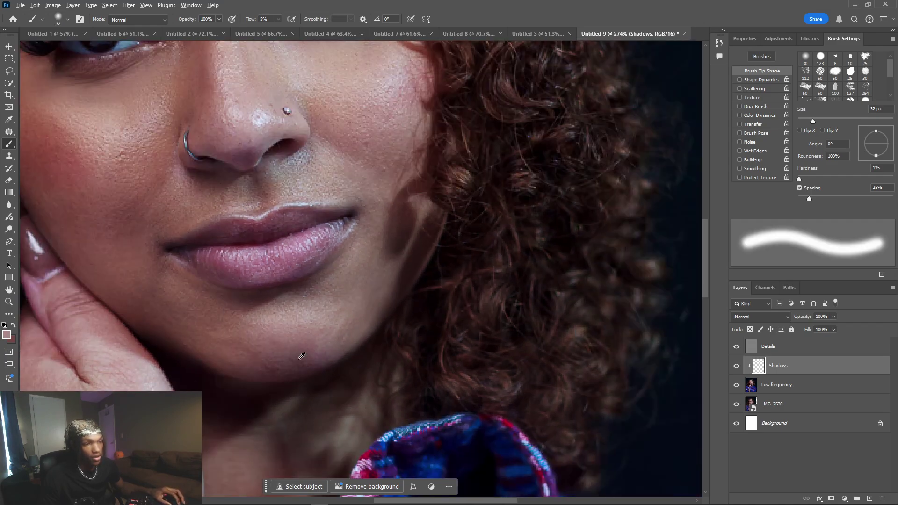
{"action": "left_click", "coordinate": [303, 355], "text": "alt"}
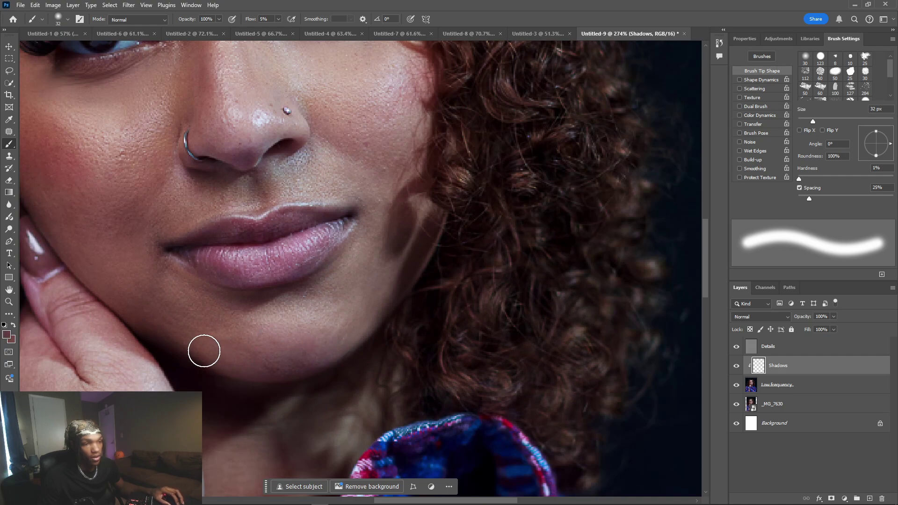
{"action": "left_click_drag", "start_coordinate": [211, 355], "coordinate": [267, 351]}
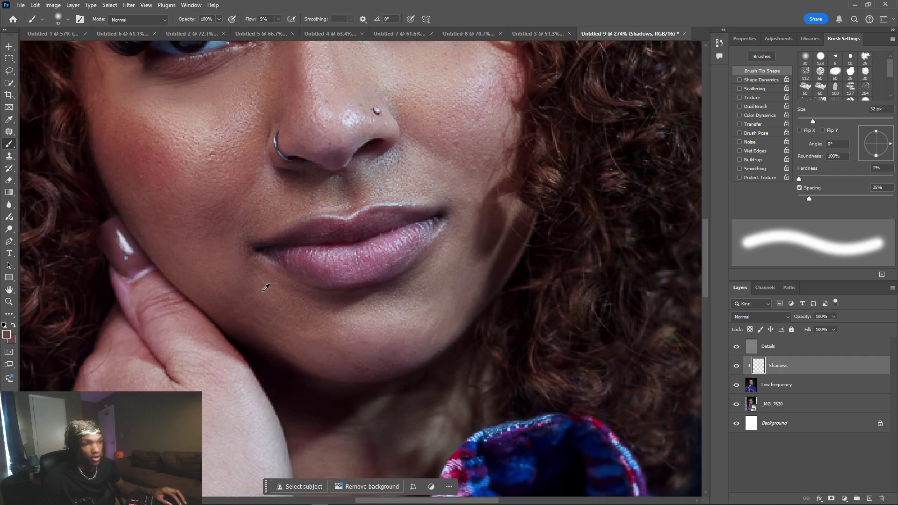
{"action": "left_click", "coordinate": [269, 296], "text": "alt"}
{"action": "left_click_drag", "start_coordinate": [267, 287], "coordinate": [226, 250]}
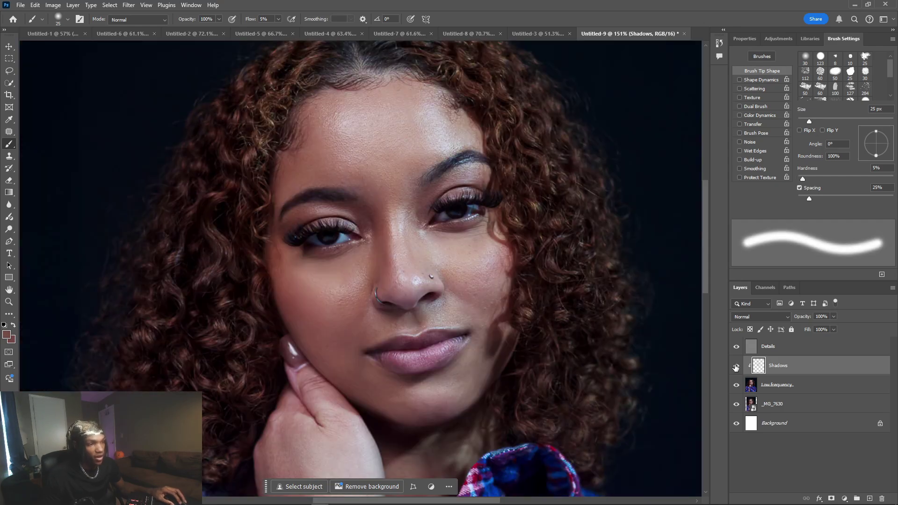
- Toggle the Shadows layer's visibility repeatedly to compare the whole face before and after the painting
{"action": "left_click", "coordinate": [736, 366]}
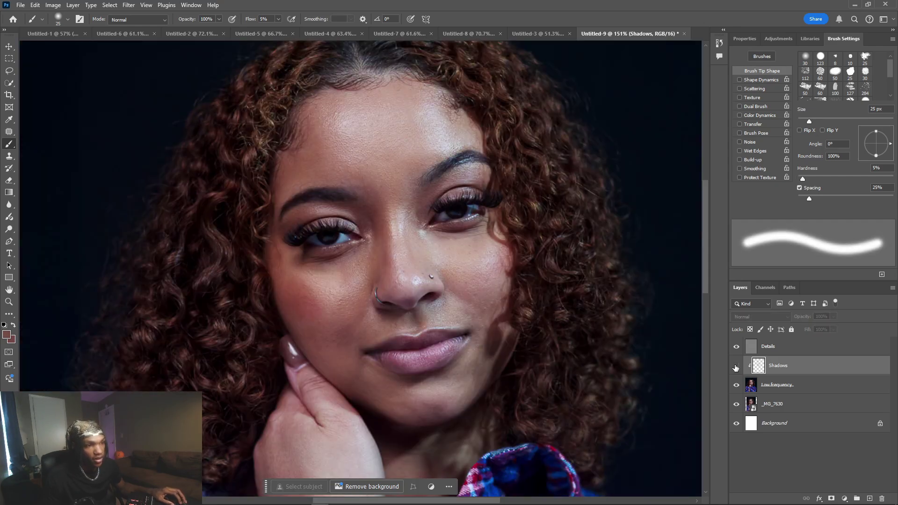
{"action": "left_click", "coordinate": [737, 366]}
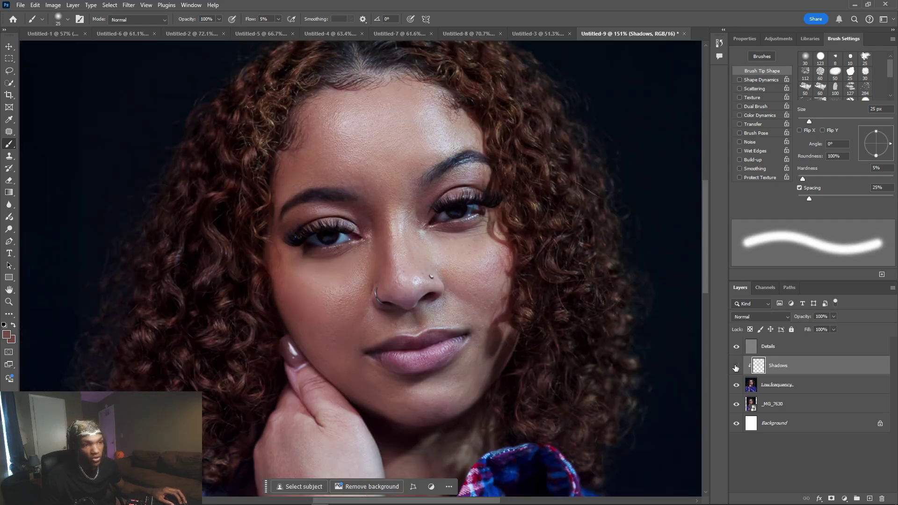
{"action": "left_click", "coordinate": [736, 366]}
{"action": "left_click", "coordinate": [737, 366]}
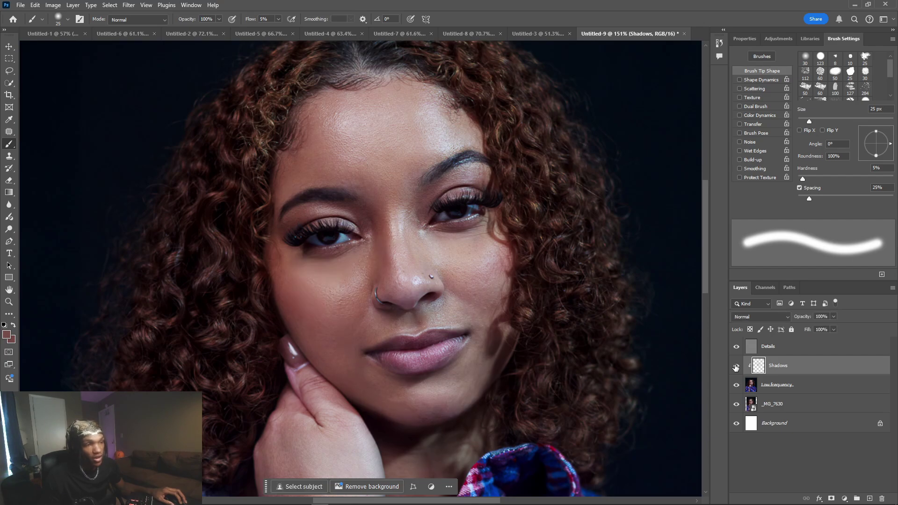
{"action": "left_click", "coordinate": [736, 366]}
- Paint over the skin between the eyebrow's outer end and the lashes with a 16 px brush and check the Shadows layer's effect
{"action": "scroll", "coordinate": [283, 253], "scroll_direction": "up", "scroll_amount": 5}
{"action": "left_click", "coordinate": [265, 266], "text": "alt"}
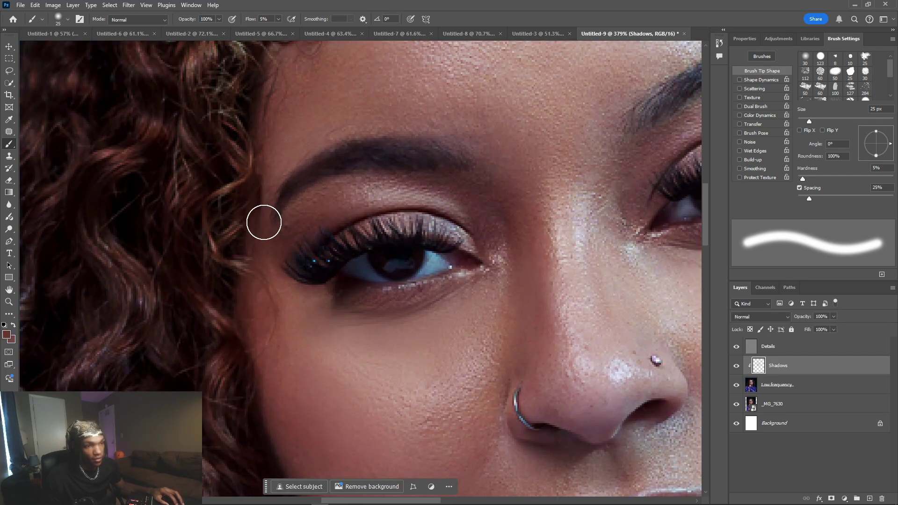
{"action": "left_click", "coordinate": [315, 207], "text": "alt"}
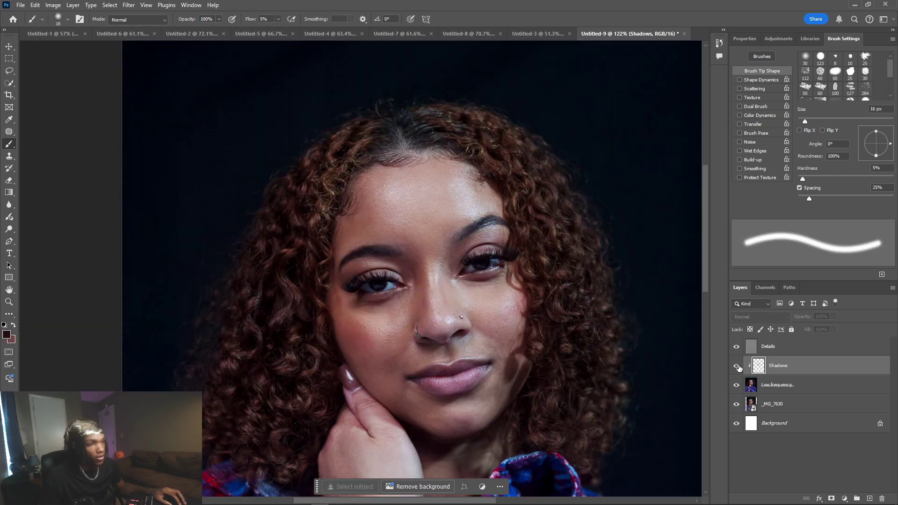
{"action": "left_click", "coordinate": [736, 366]}
{"action": "scroll", "coordinate": [565, 334], "scroll_direction": "down", "scroll_amount": 1}
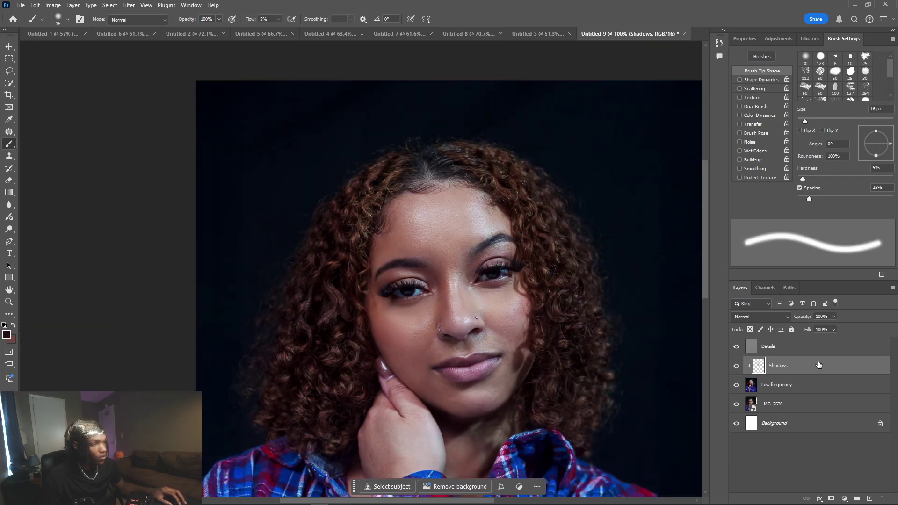
- Merge the Details, Shadows and Low frequency layers into one layer
{"action": "left_click", "coordinate": [808, 350]}
{"action": "left_click", "coordinate": [798, 388], "text": "shift"}
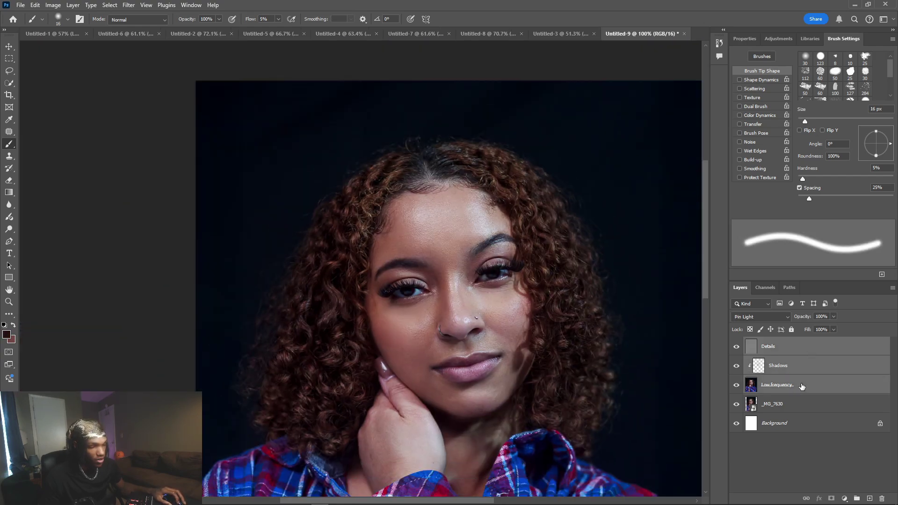
{"action": "left_click", "coordinate": [804, 355]}
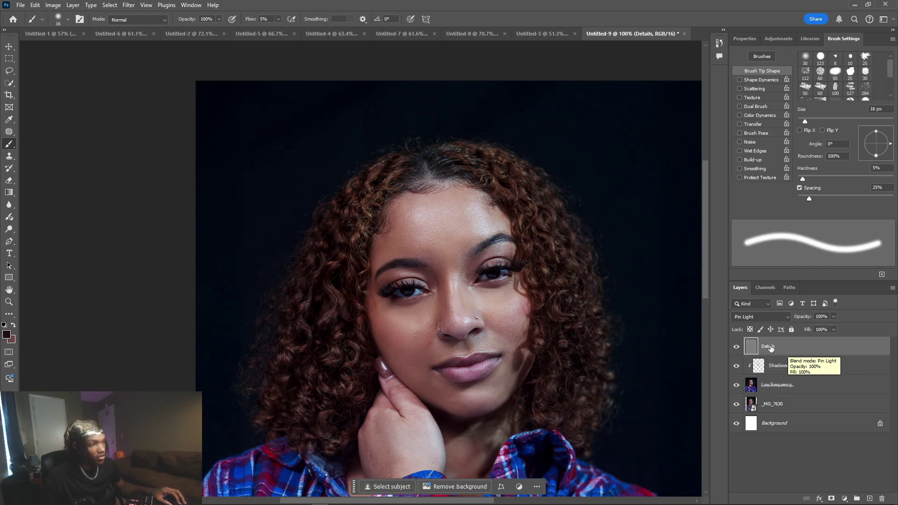
{"action": "left_click", "coordinate": [820, 386], "text": "shift"}
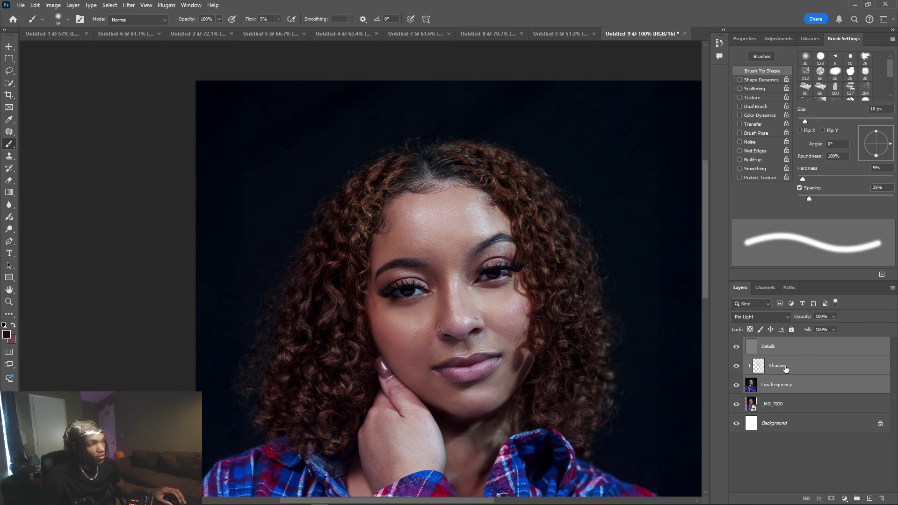
{"action": "right_click", "coordinate": [799, 351]}
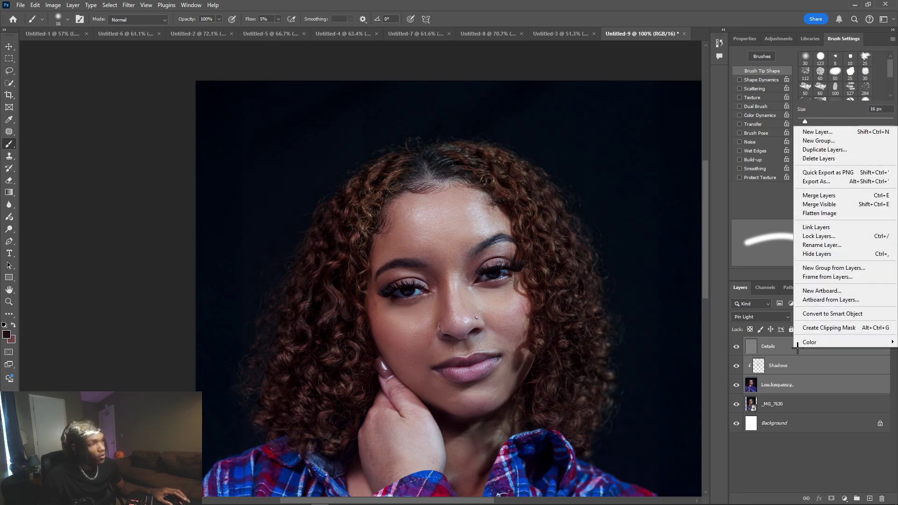
{"action": "left_click", "coordinate": [824, 195]}
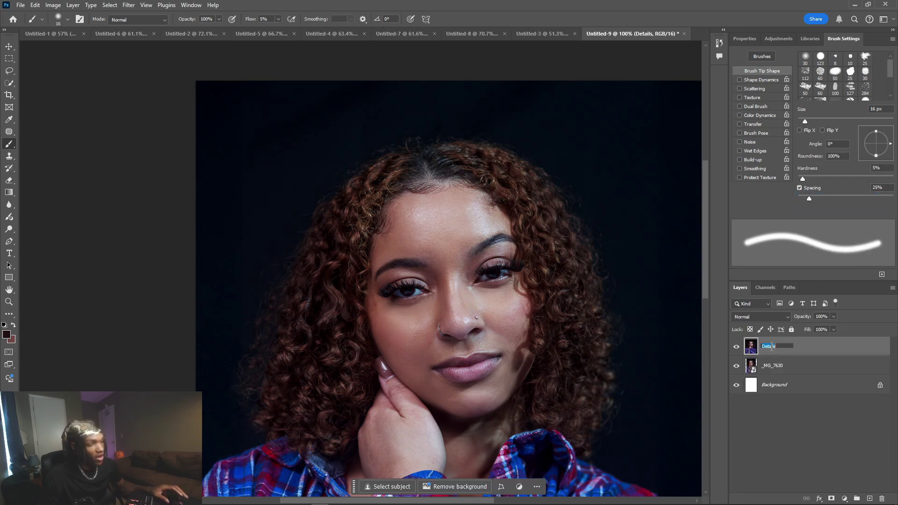
- Rename the merged layer as Fre1
{"action": "type", "text": "F"}
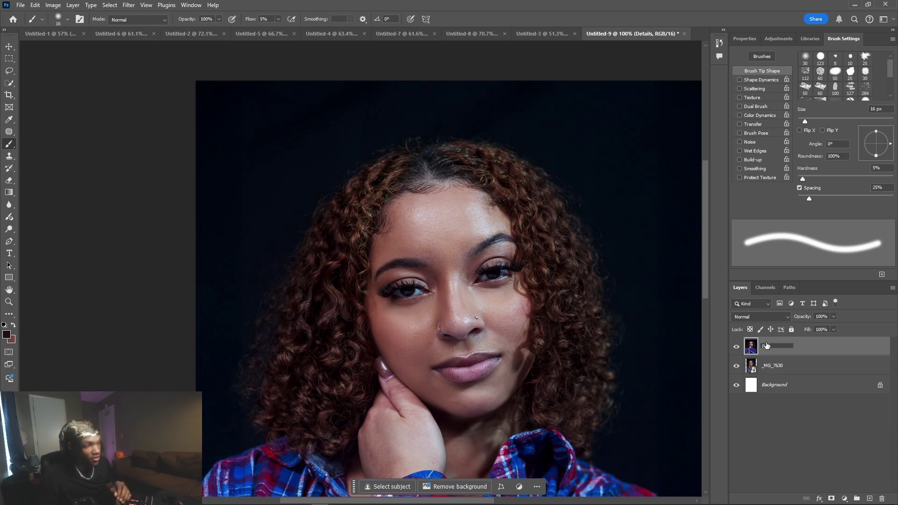
{"action": "type", "text": "re1"}
{"action": "key", "text": "Return"}
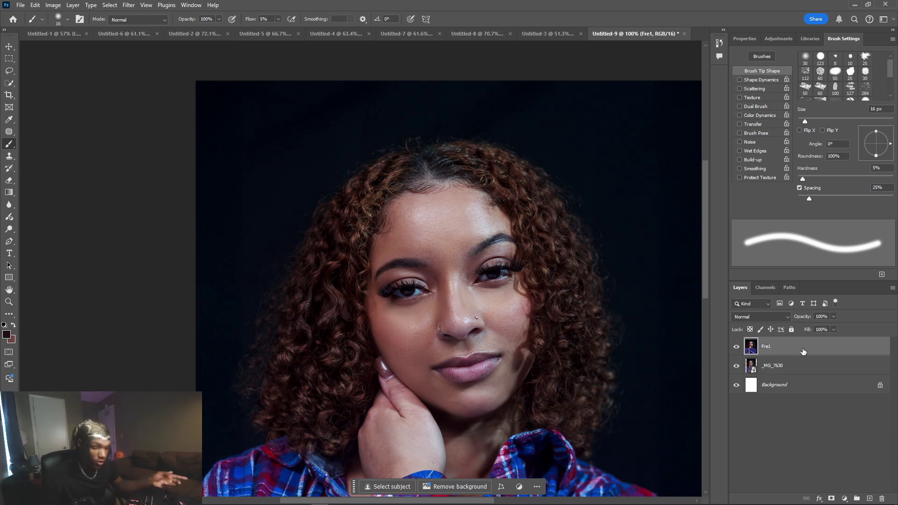
- Duplicate the Fre1 layer and rename the copy as Fre2
{"action": "key", "text": "ctrl+j"}
{"action": "double_click", "coordinate": [803, 351]}
{"action": "key", "text": "BackSpace"}
{"action": "type", "text": "2"}
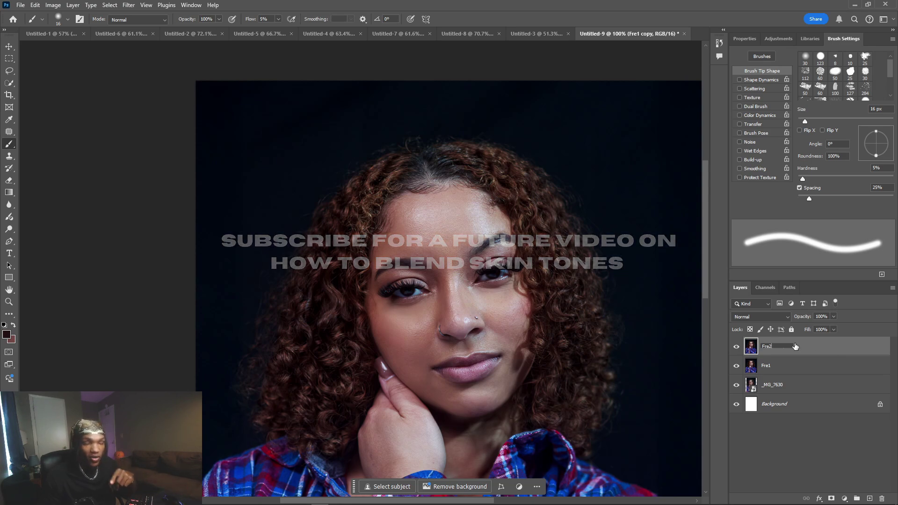
{"action": "left_click", "coordinate": [831, 353]}
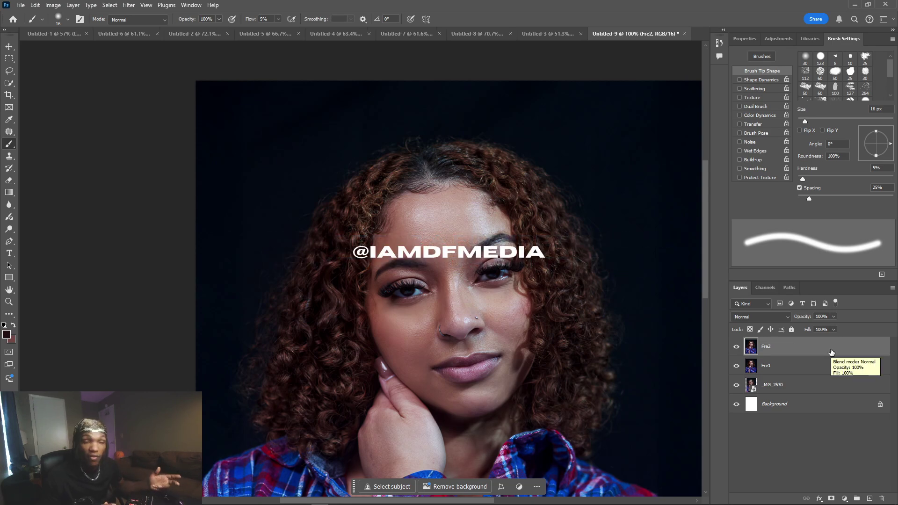